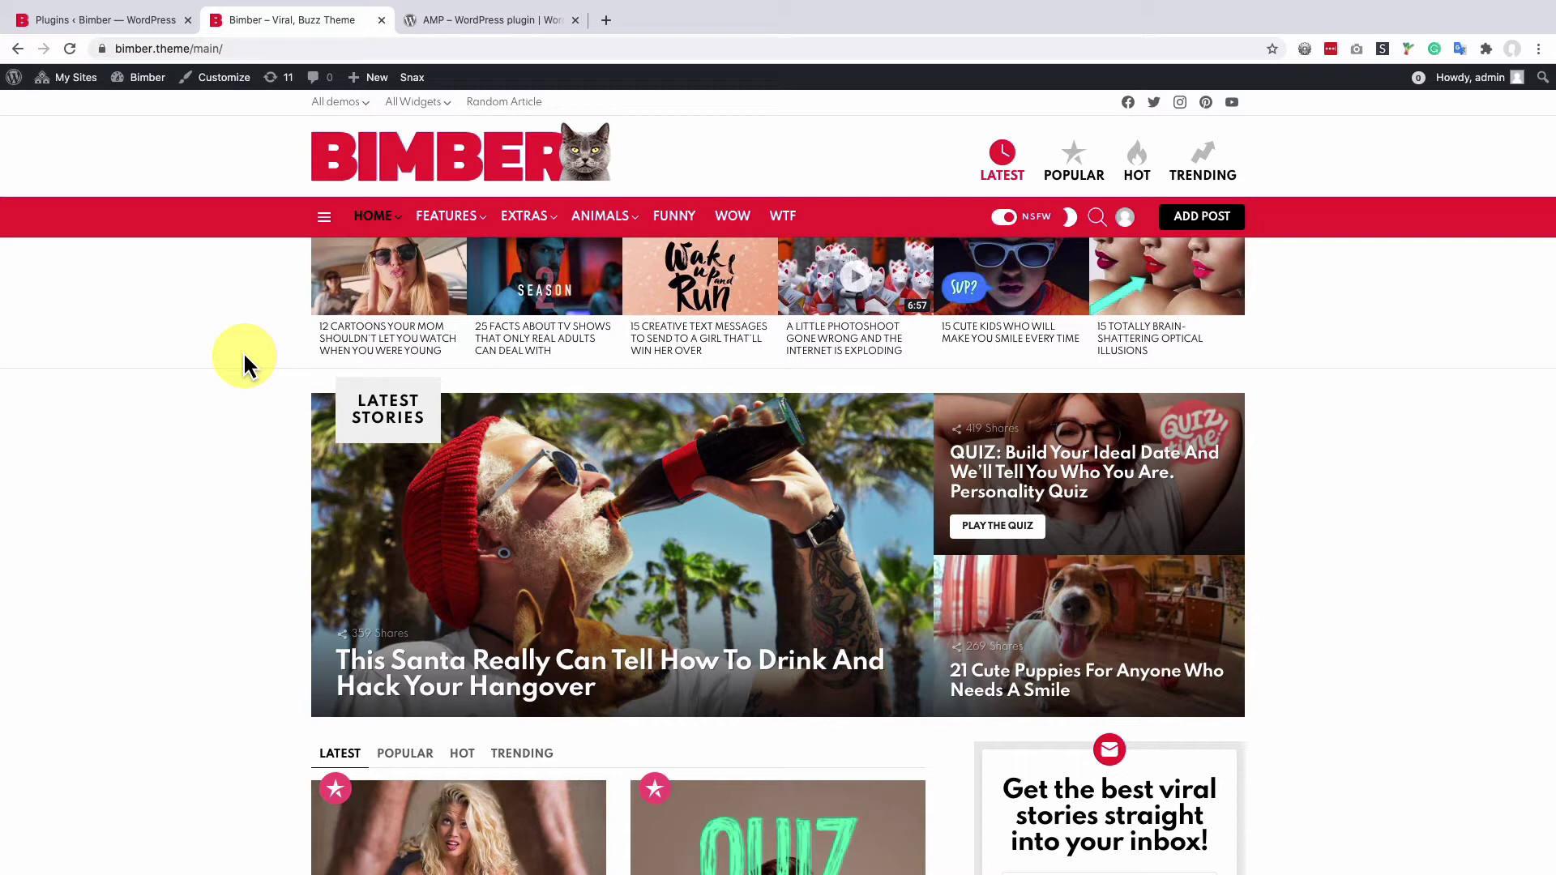
- Show the wordpress.org page for the AMP plugin (version 2.0.0, 500,000+ installs)
click(444, 19)
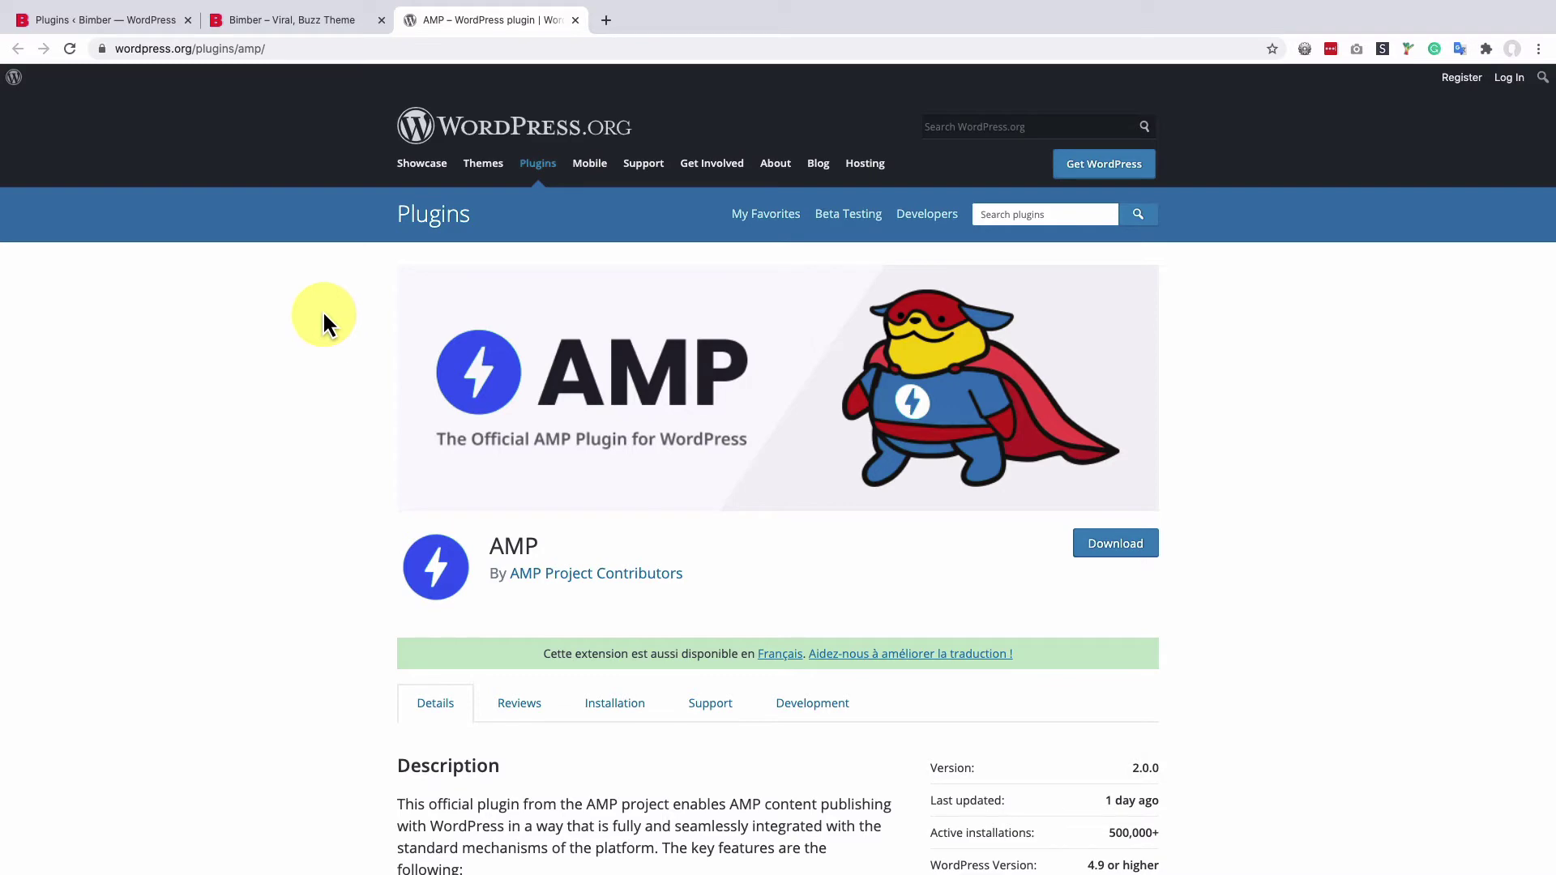
- Activate the AMP plugin on the Plugins page and go to its settings
click(110, 19)
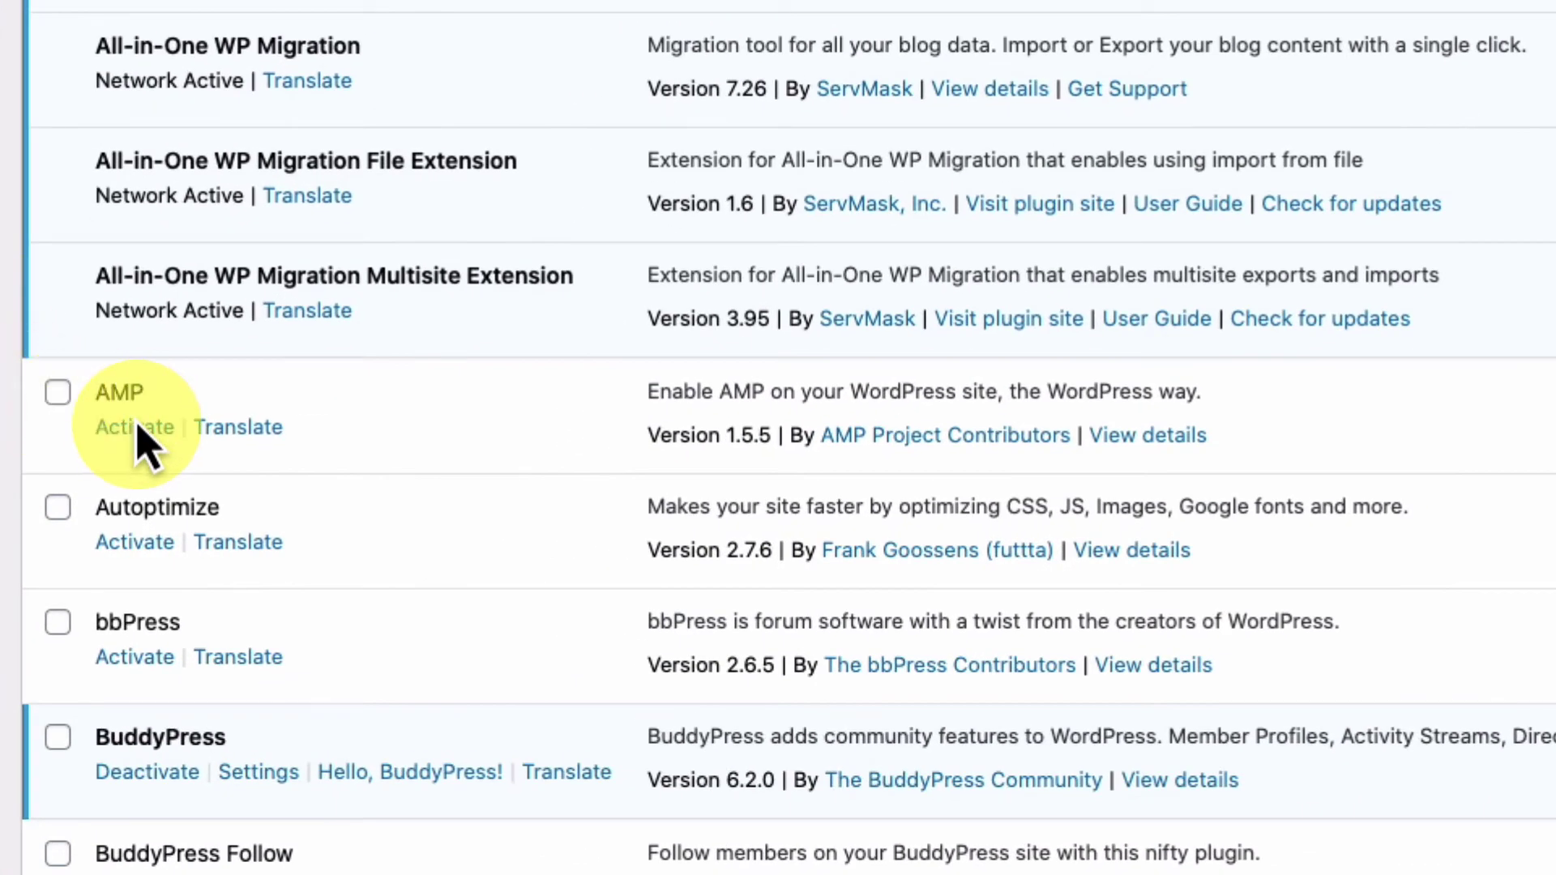
click(134, 426)
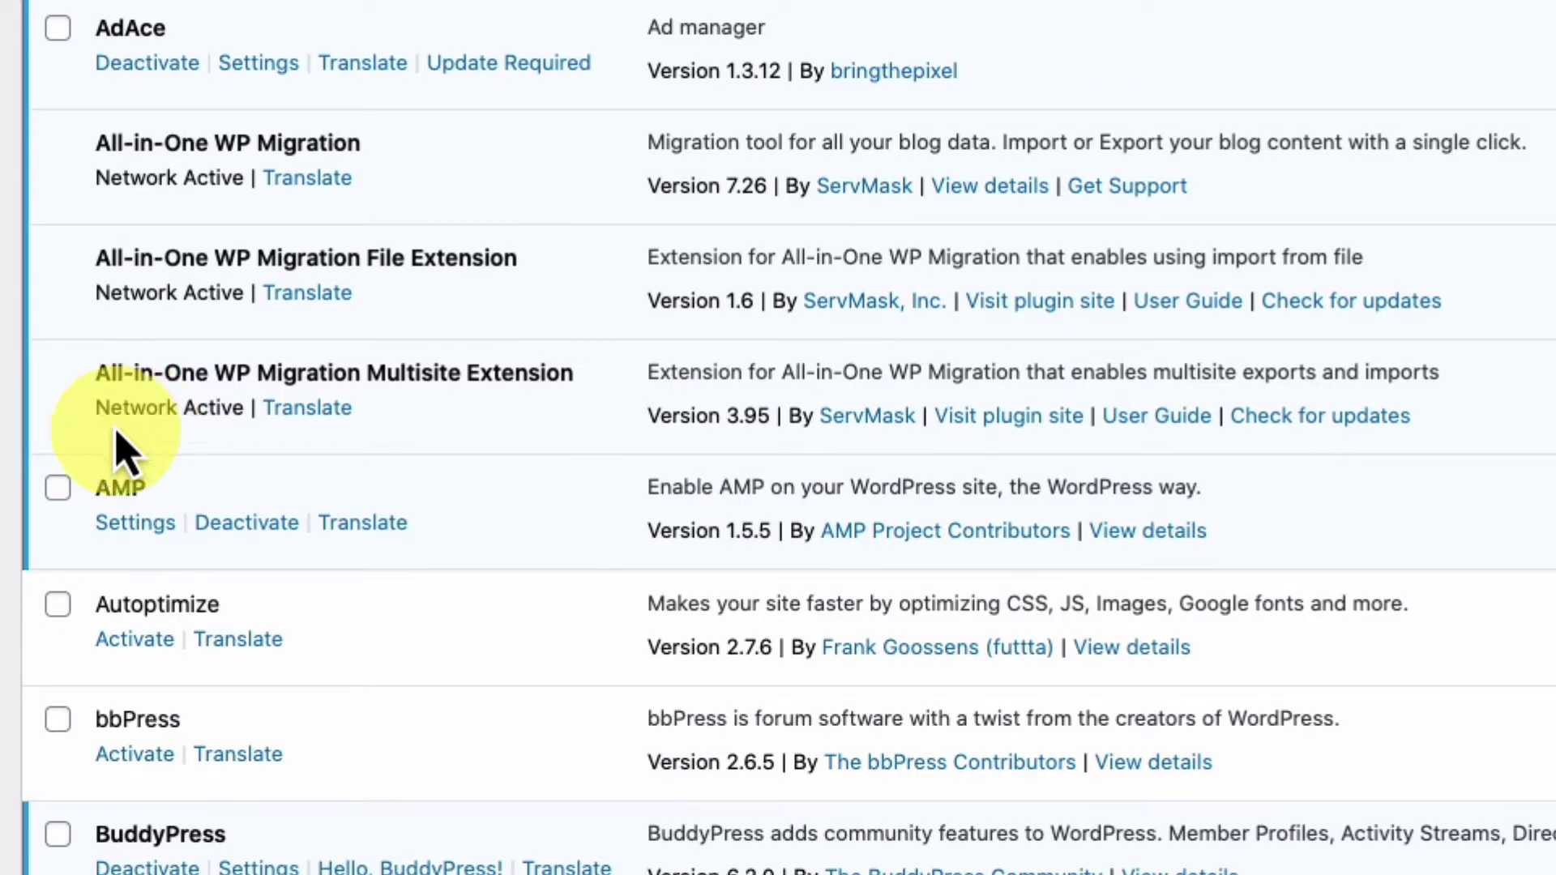
click(140, 524)
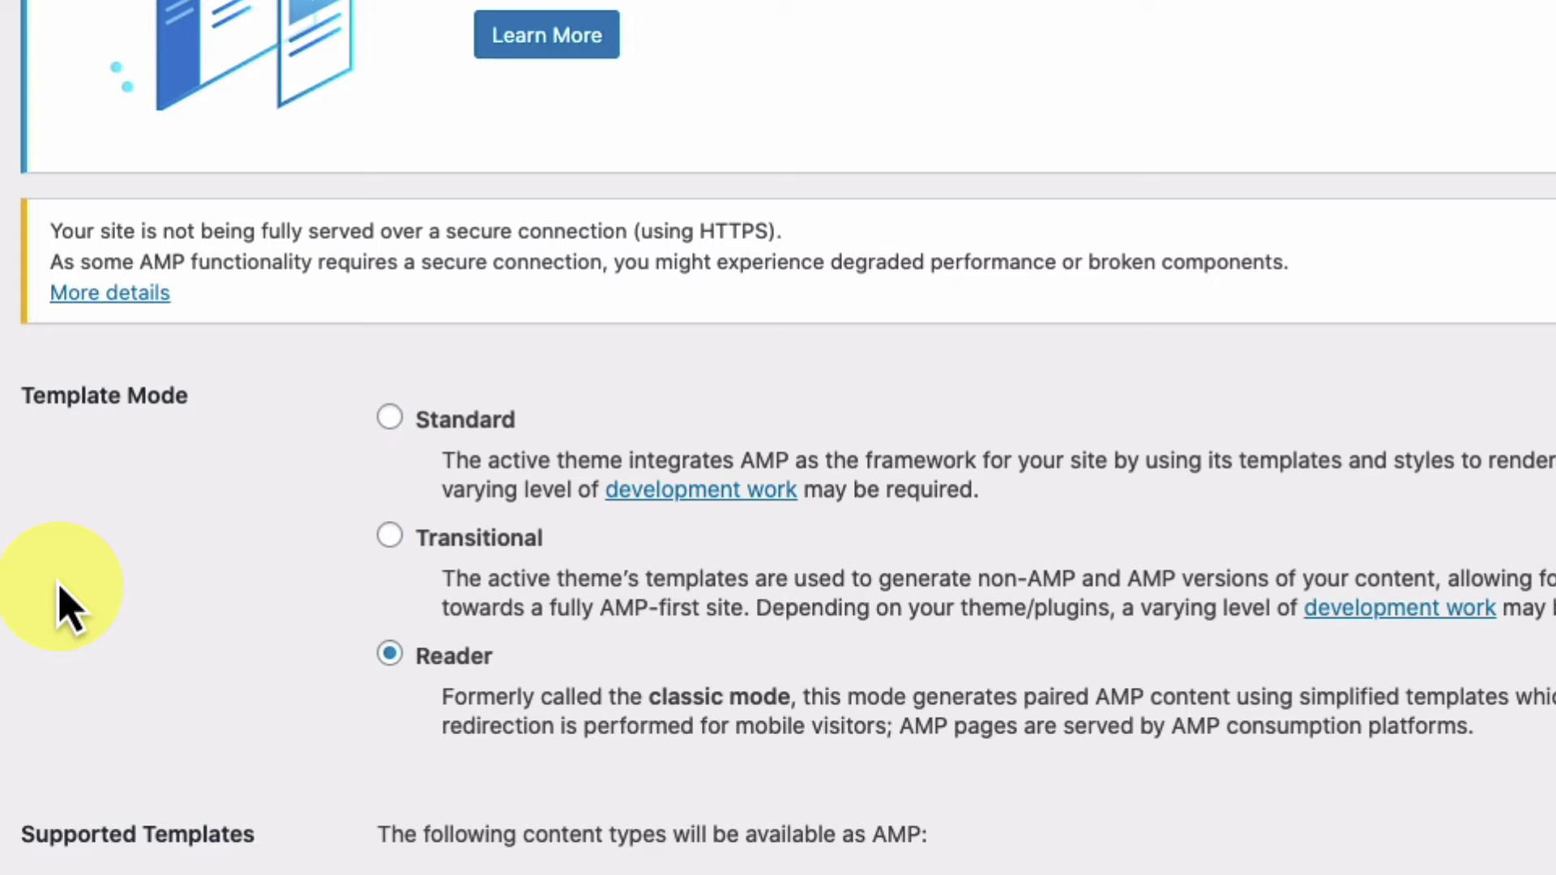
scroll(67, 602, down, 4)
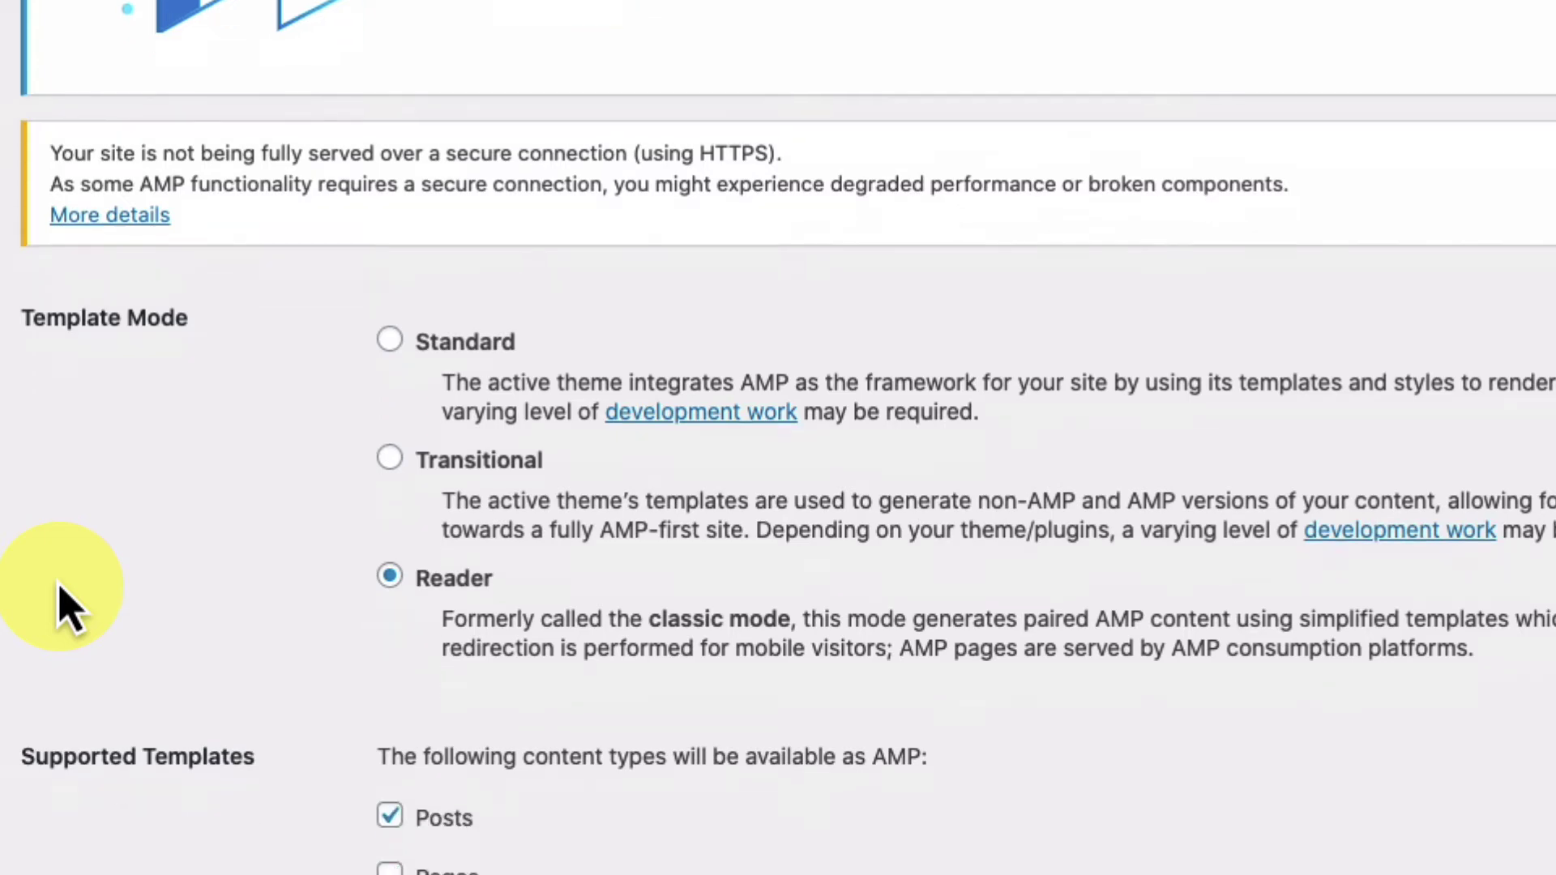
scroll(66, 602, down, 2)
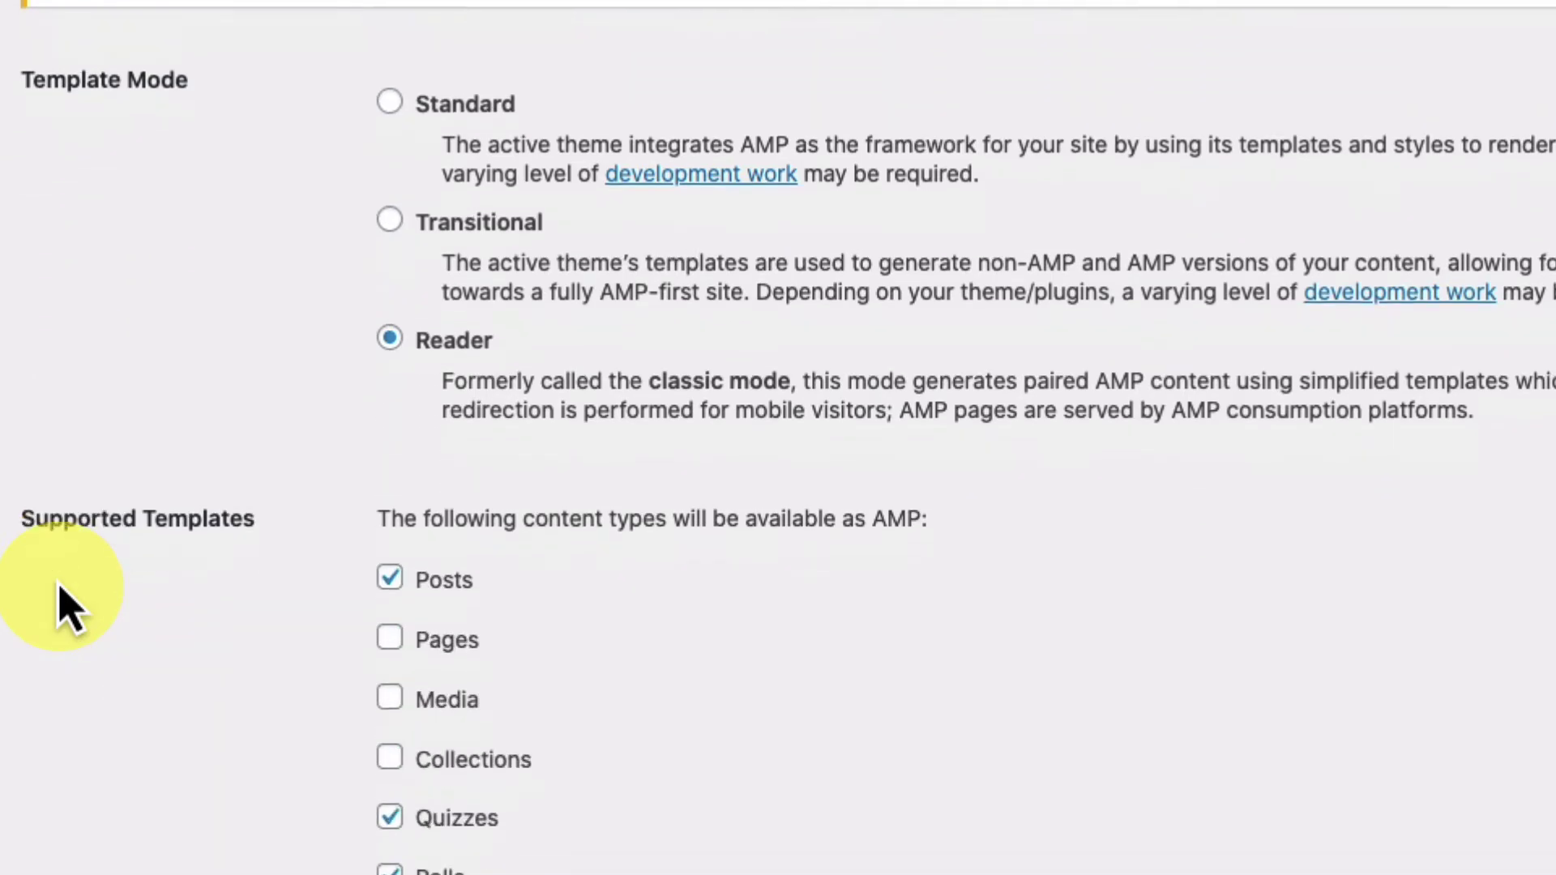
scroll(67, 602, down, 1)
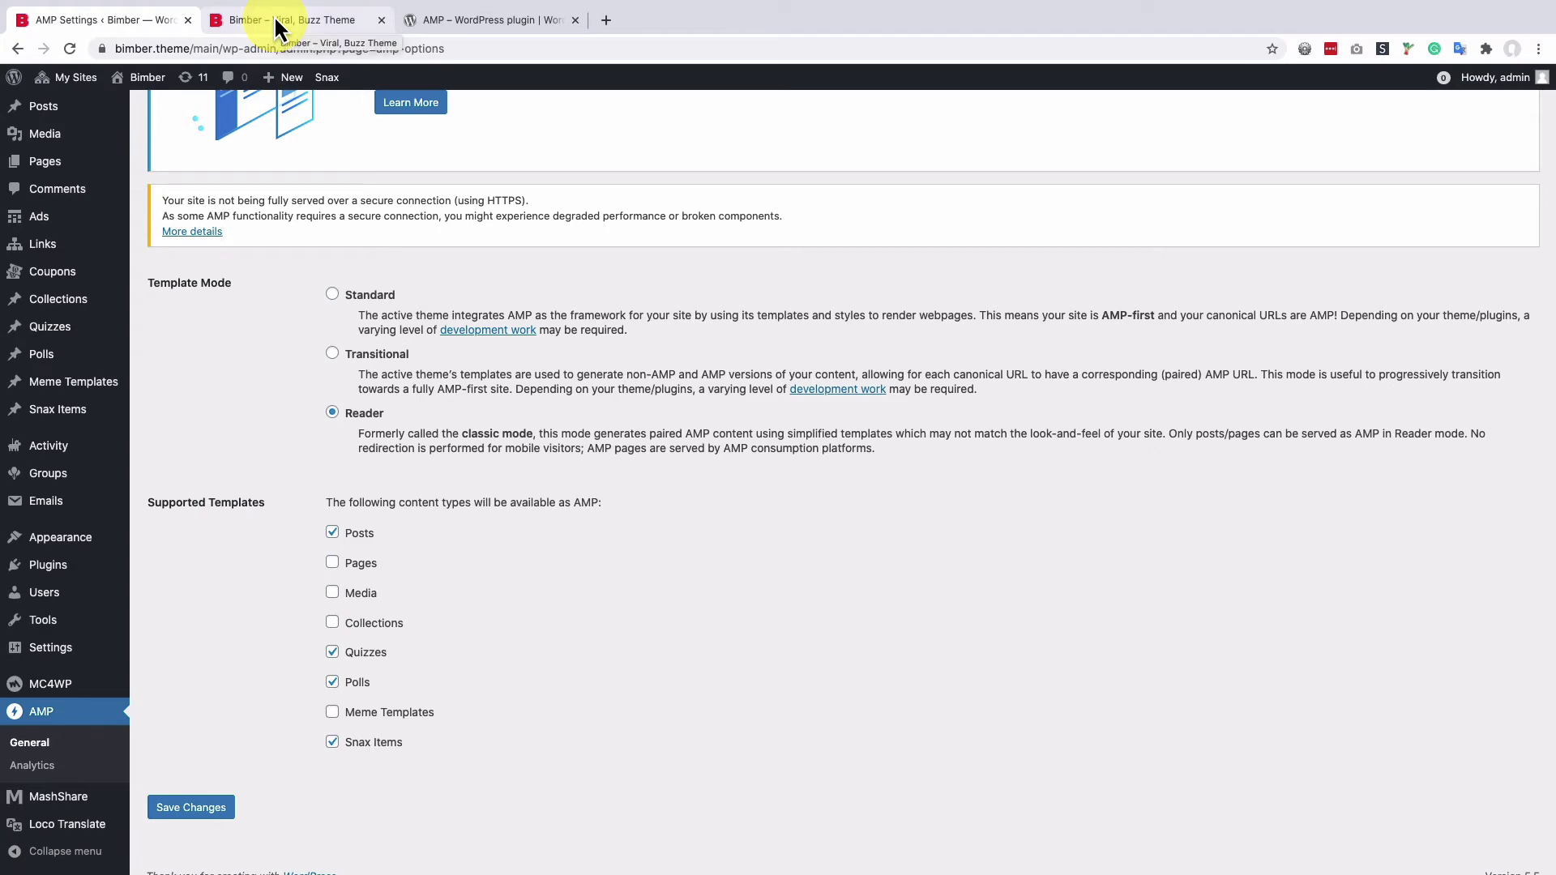
- Open the photoshoot post from the Bimber homepage's top post strip
click(277, 20)
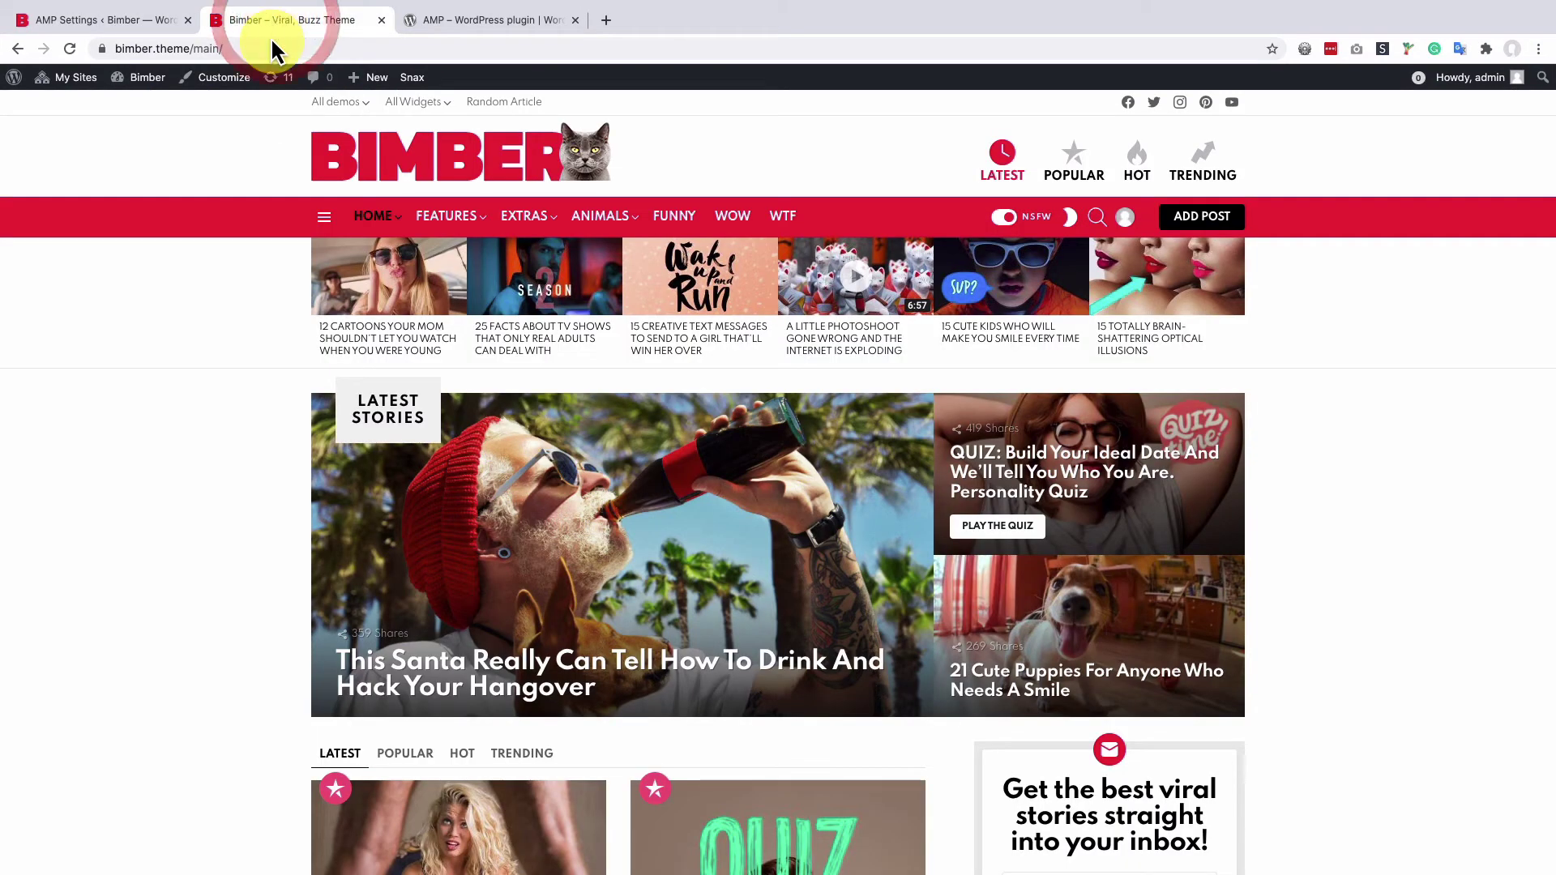
click(800, 280)
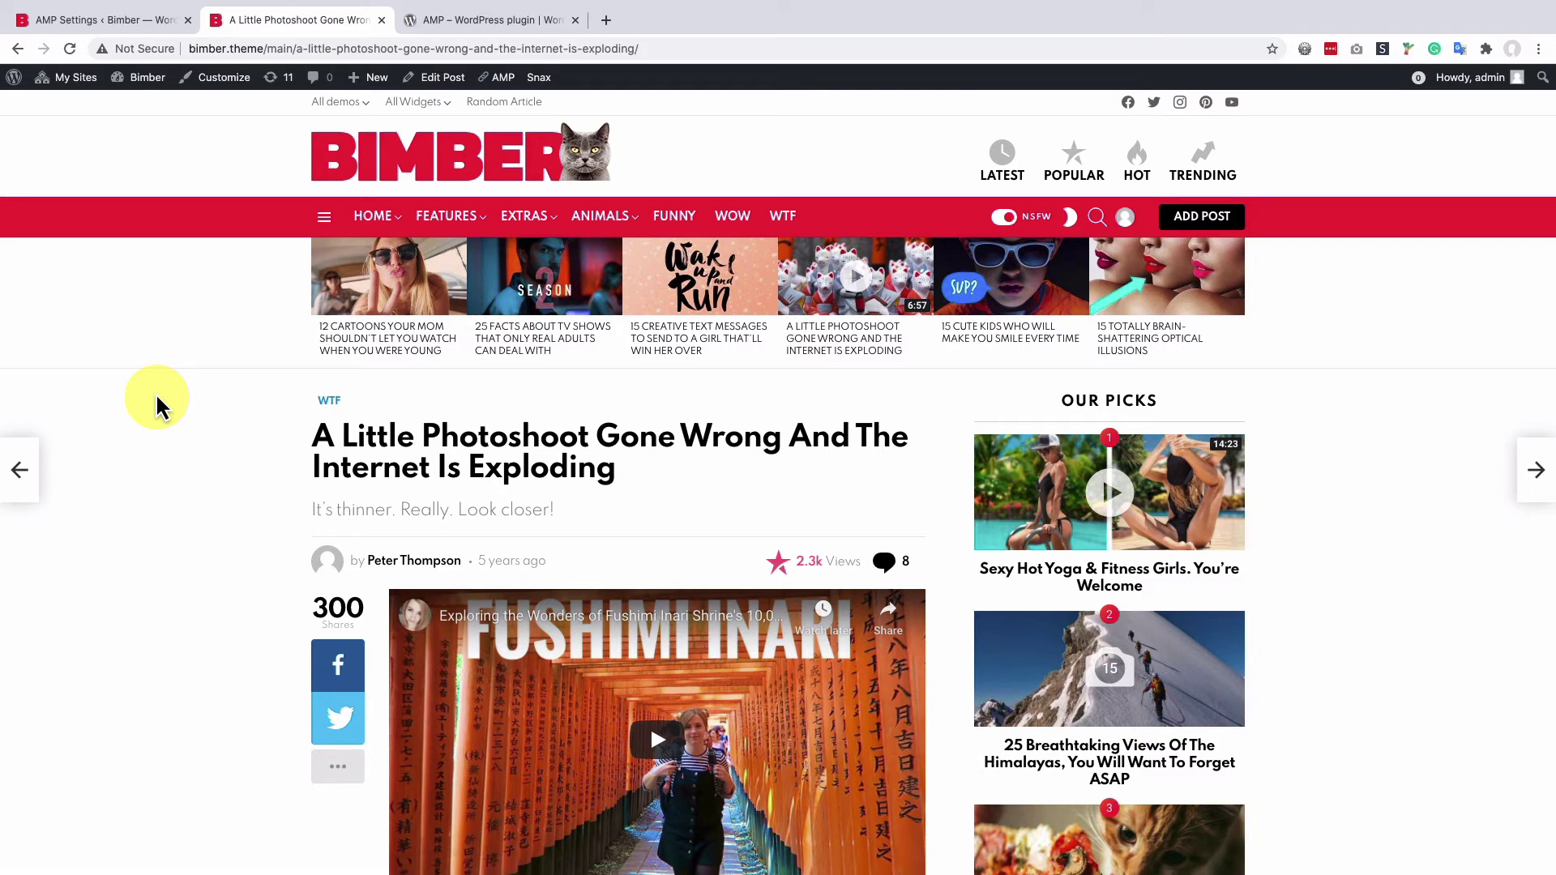
- Load the photoshoot post's URL with amp/ appended
click(674, 48)
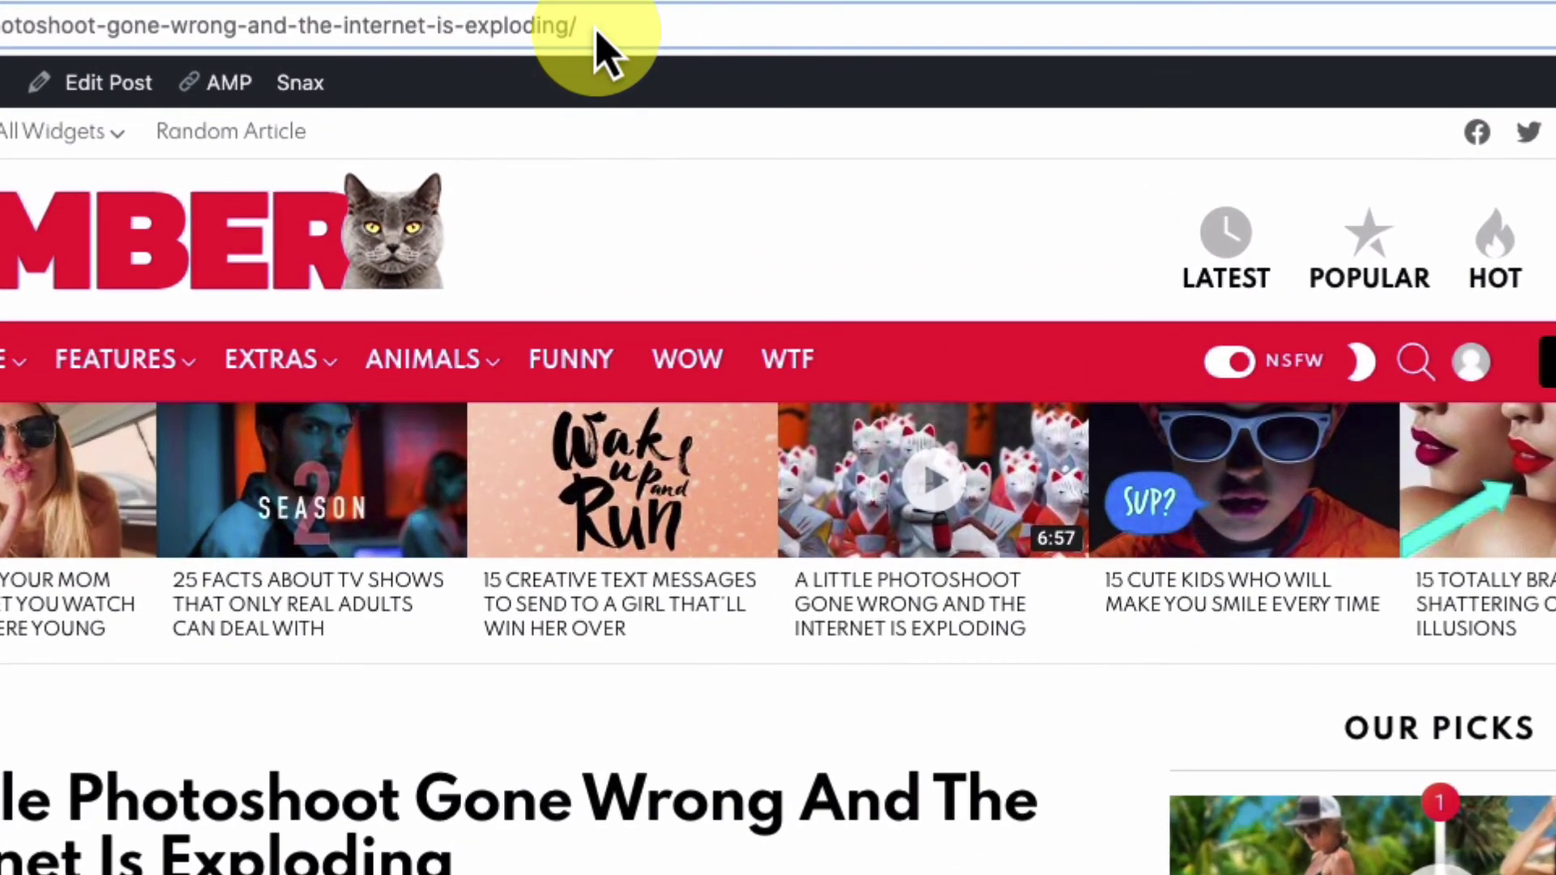
text(amp)
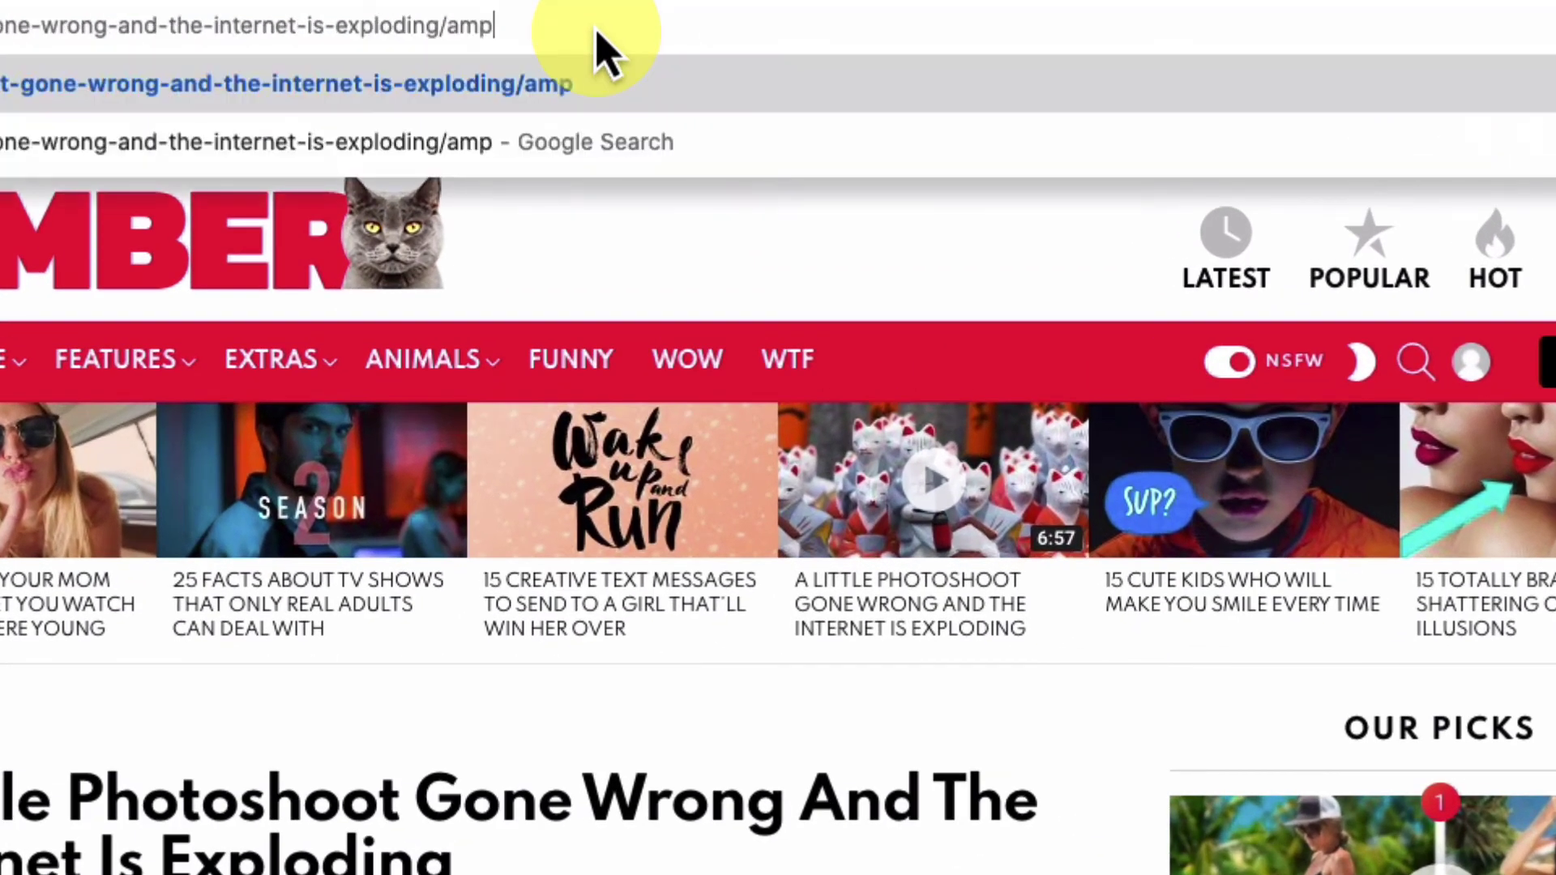
text(/)
key(Return)
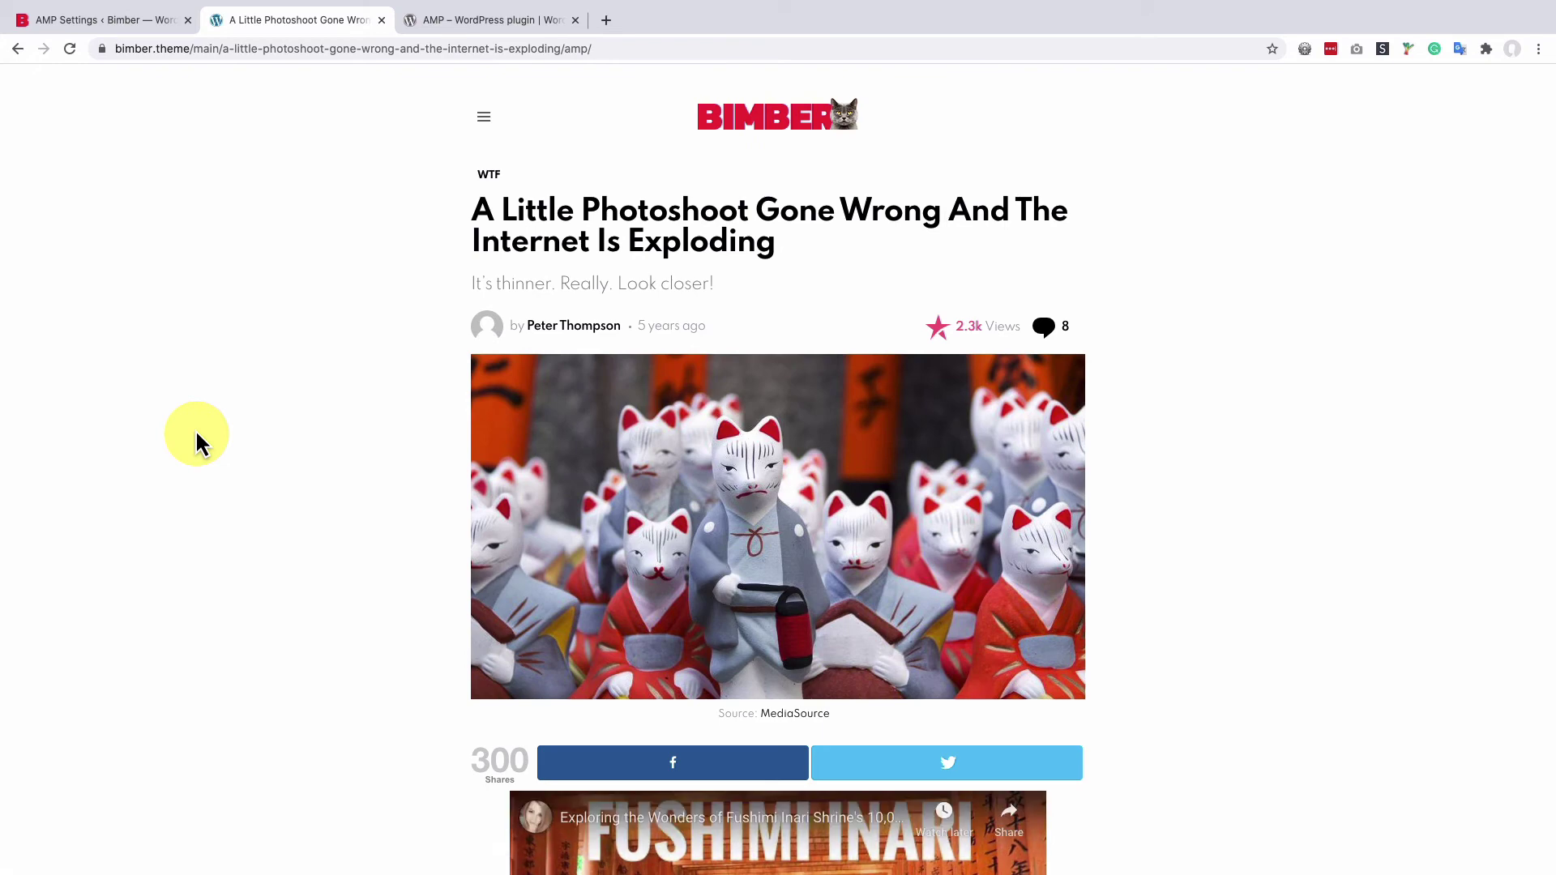
scroll(196, 430, down, 4)
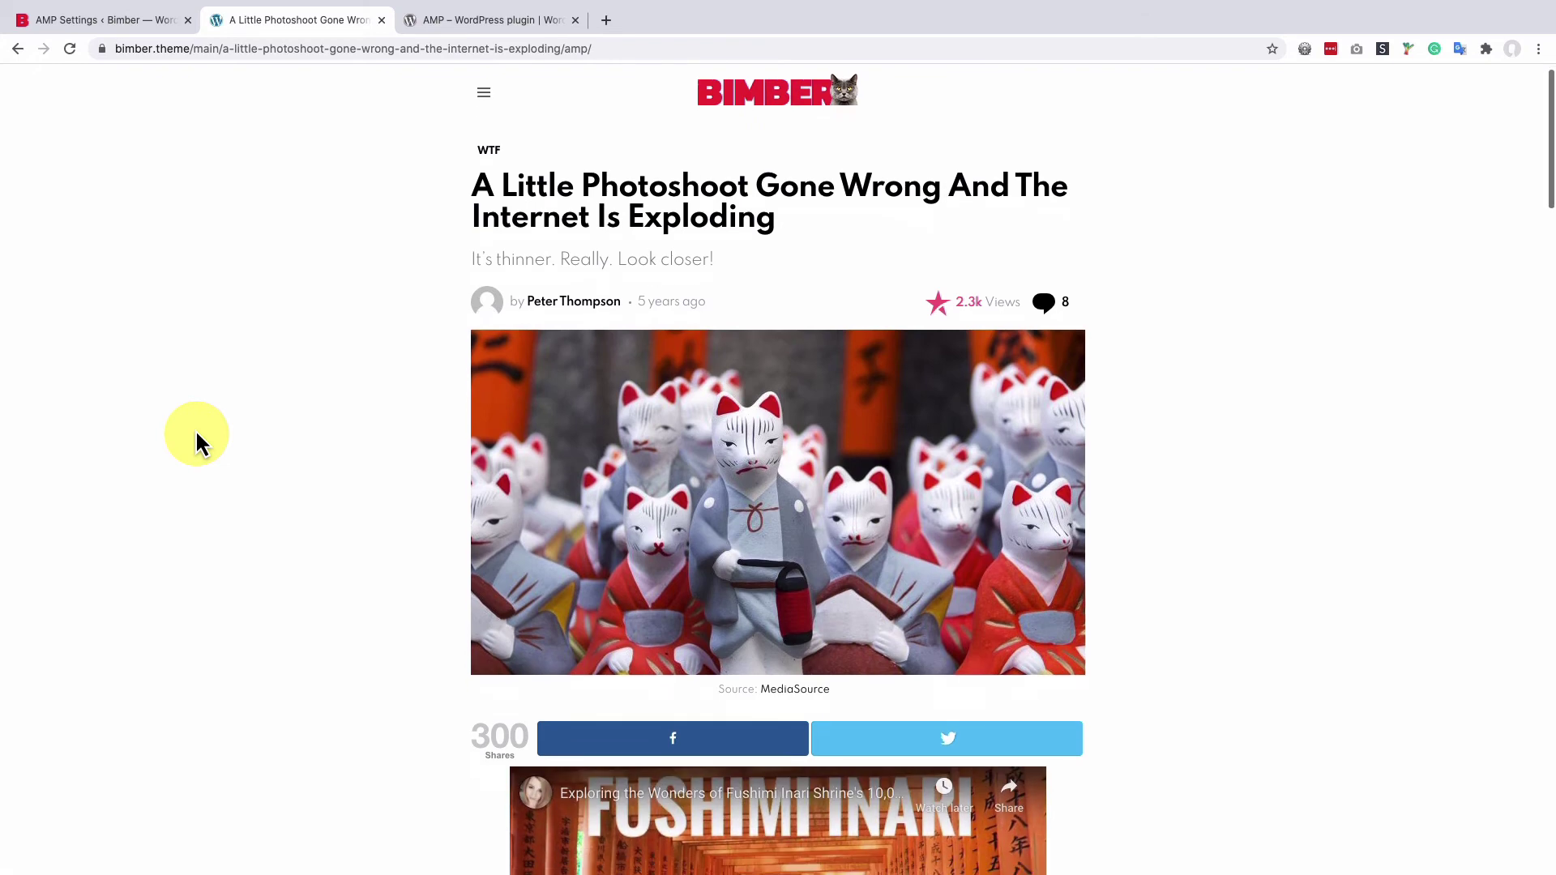
scroll(195, 428, down, 5)
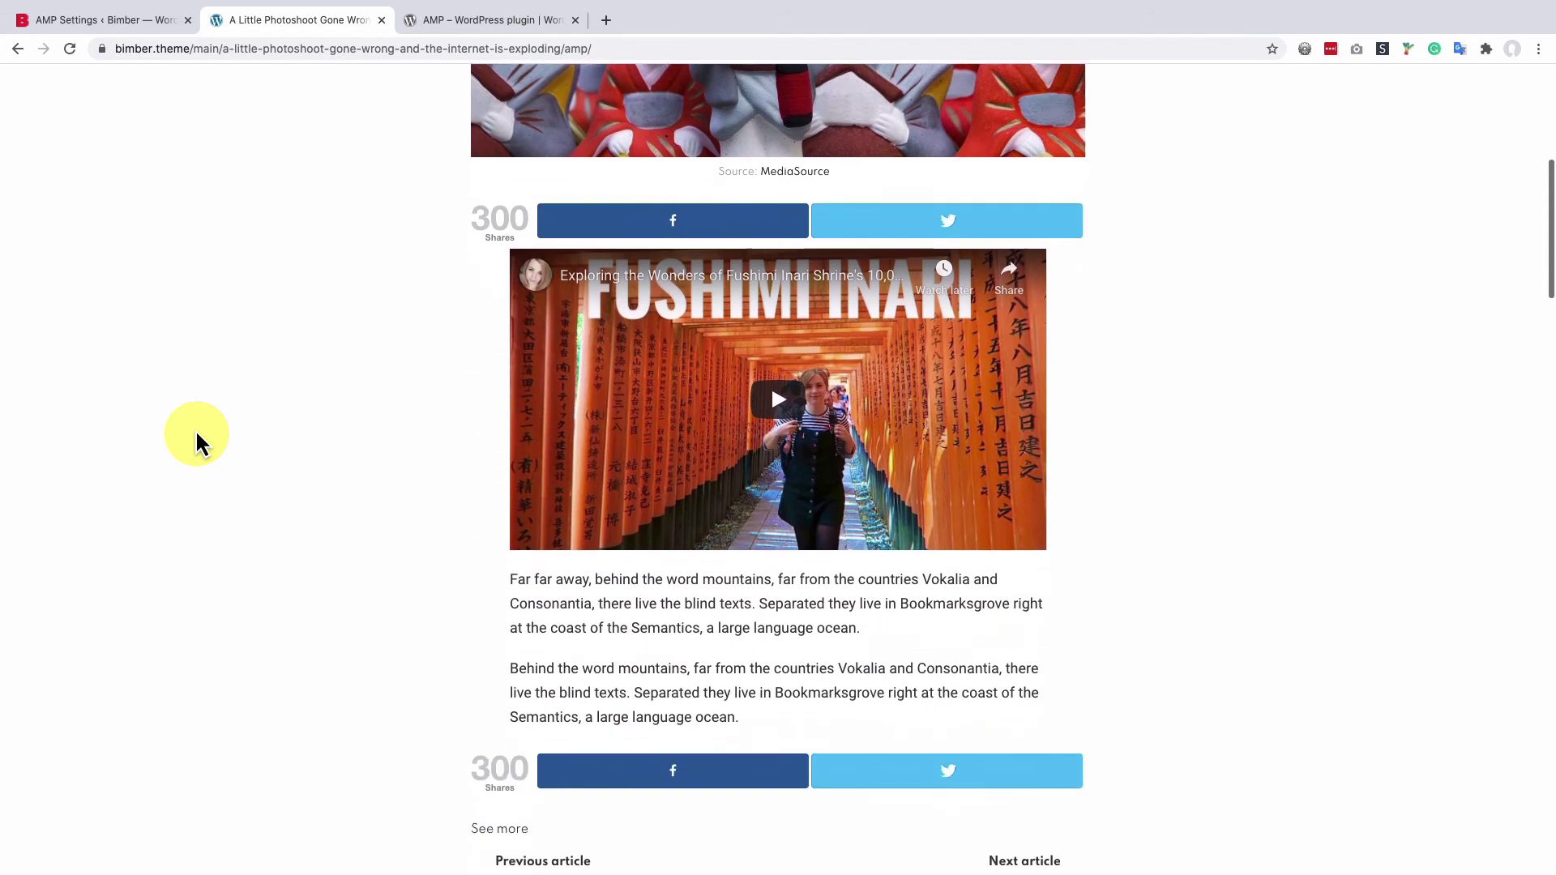
scroll(196, 429, down, 3)
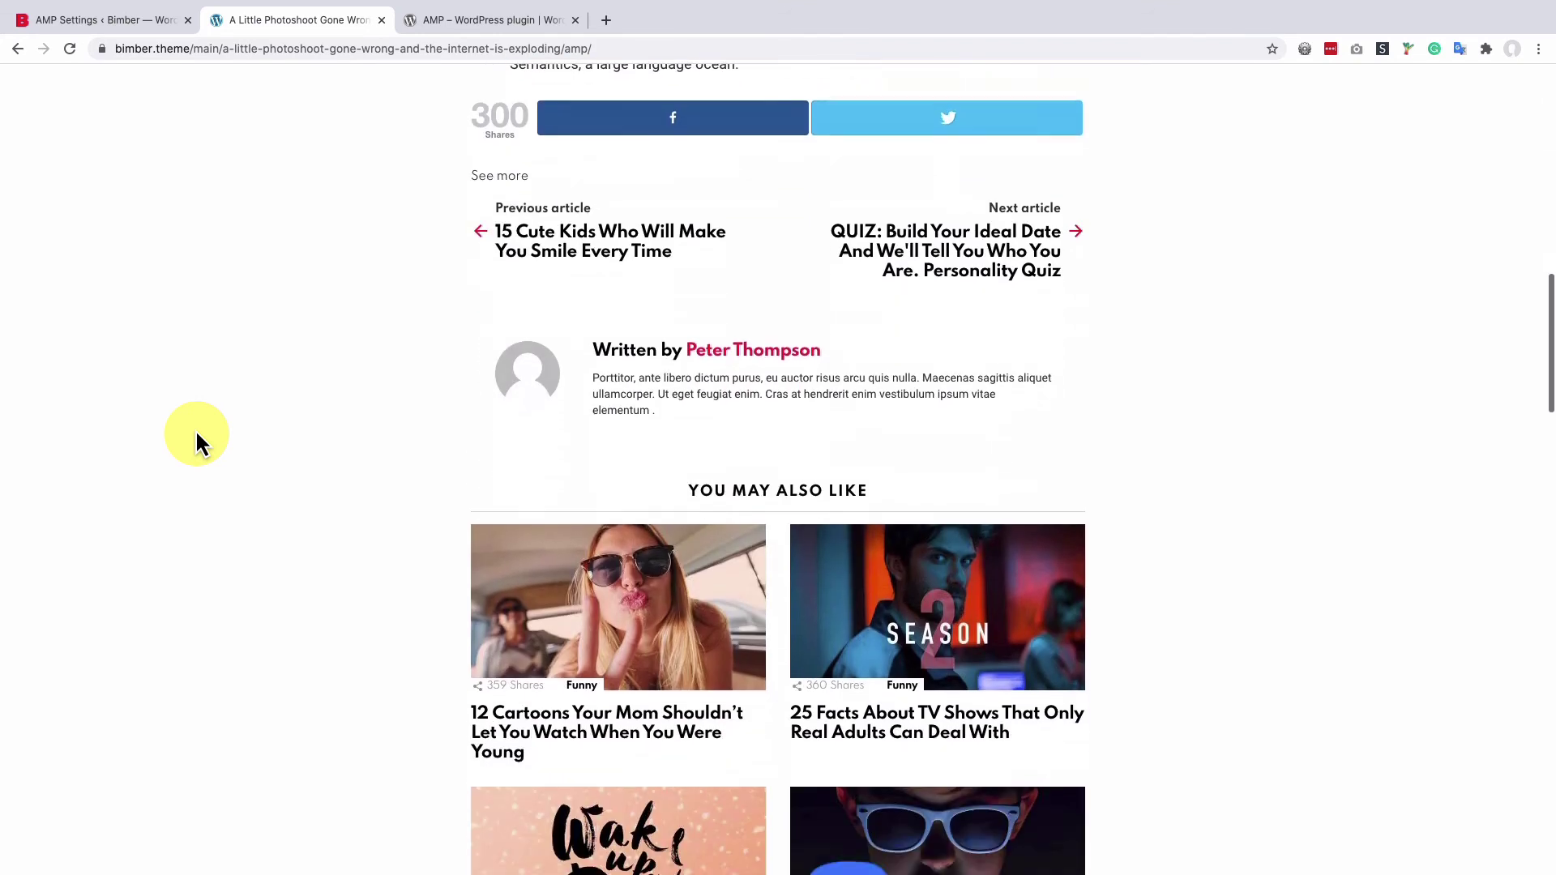
scroll(196, 429, down, 3)
scroll(196, 429, down, 3)
scroll(197, 428, down, 3)
scroll(196, 430, down, 3)
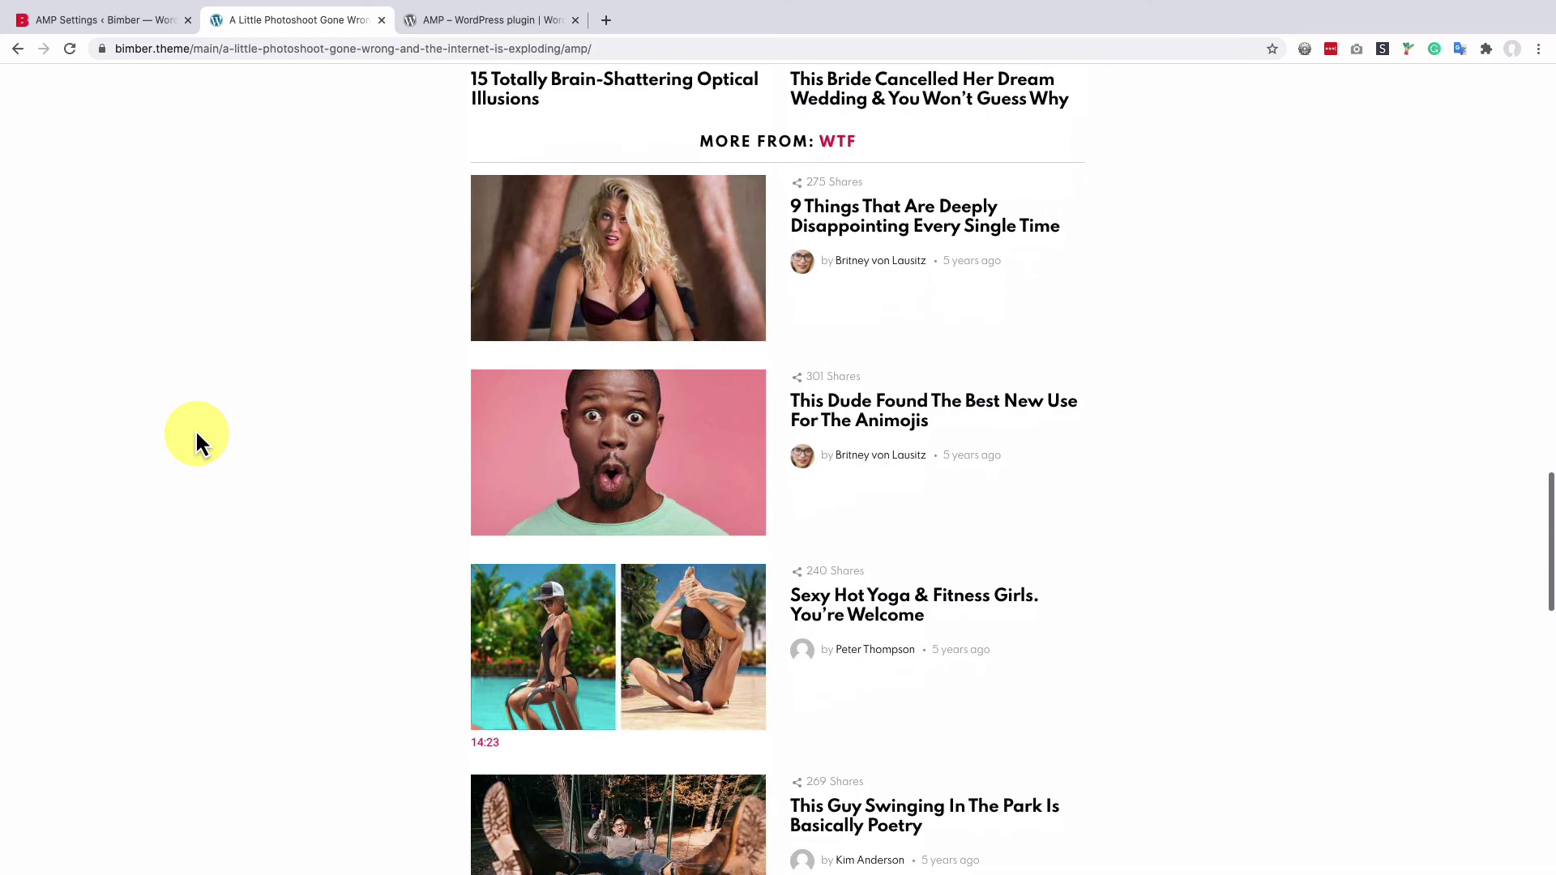
scroll(196, 429, down, 3)
scroll(196, 430, down, 3)
scroll(195, 429, down, 3)
scroll(196, 429, down, 3)
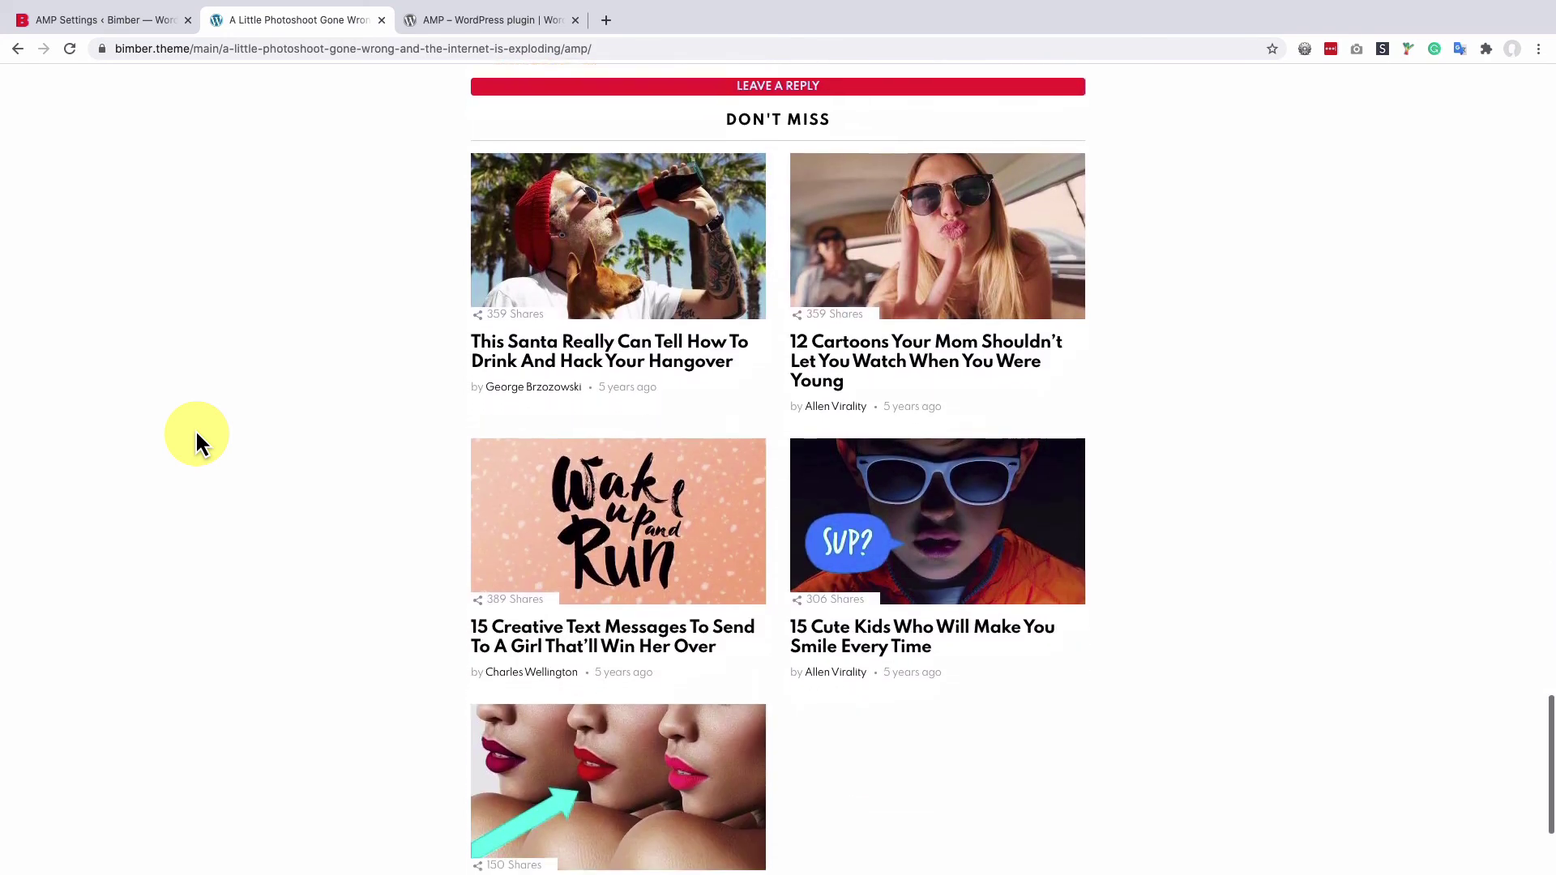
scroll(196, 430, down, 3)
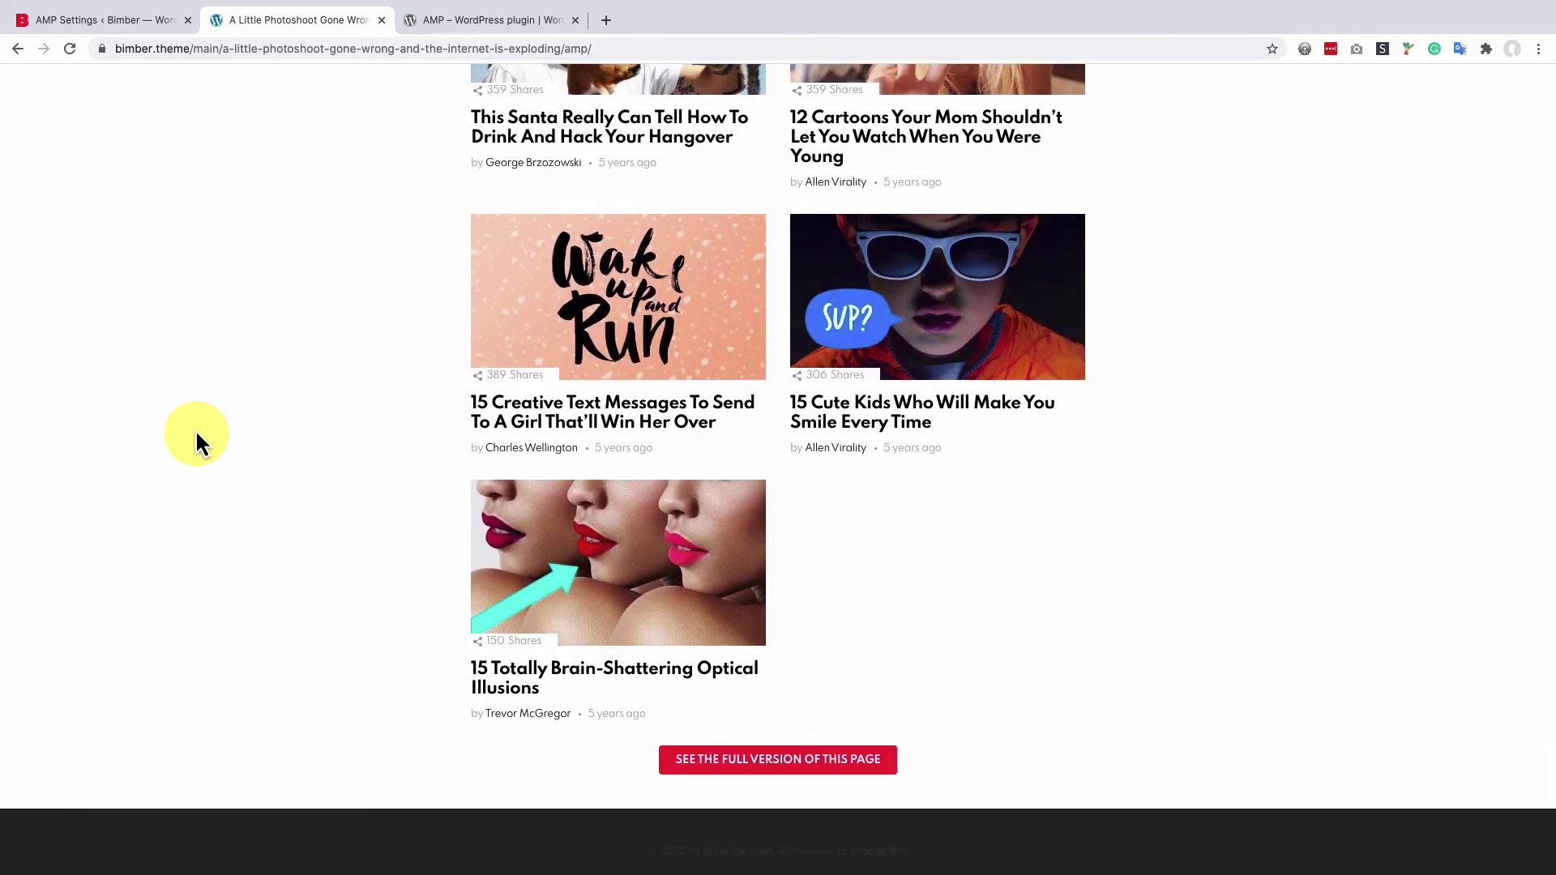